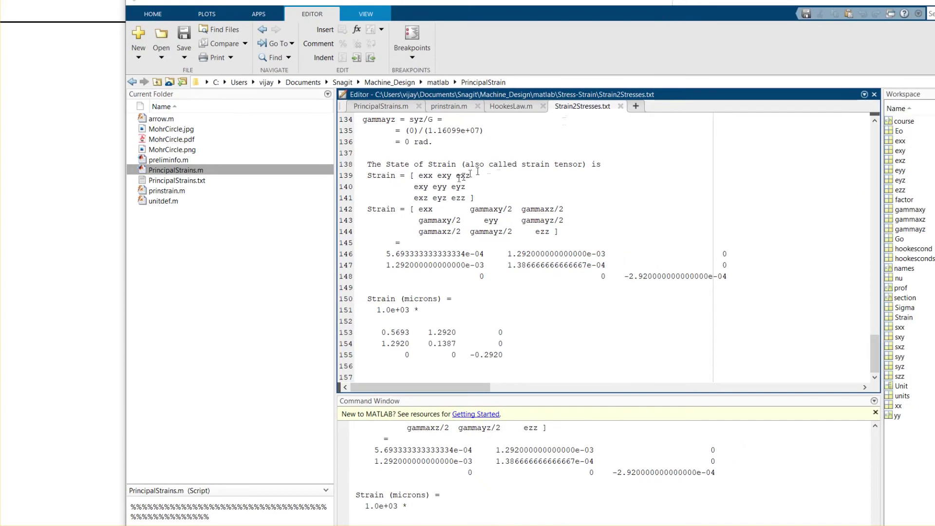
# - Select the strain tensor lines 138–148 in Strain2Stresses.txt, then return to PrincipalStrains.m
pyautogui.moveTo(365, 162); pyautogui.dragTo(732, 275)
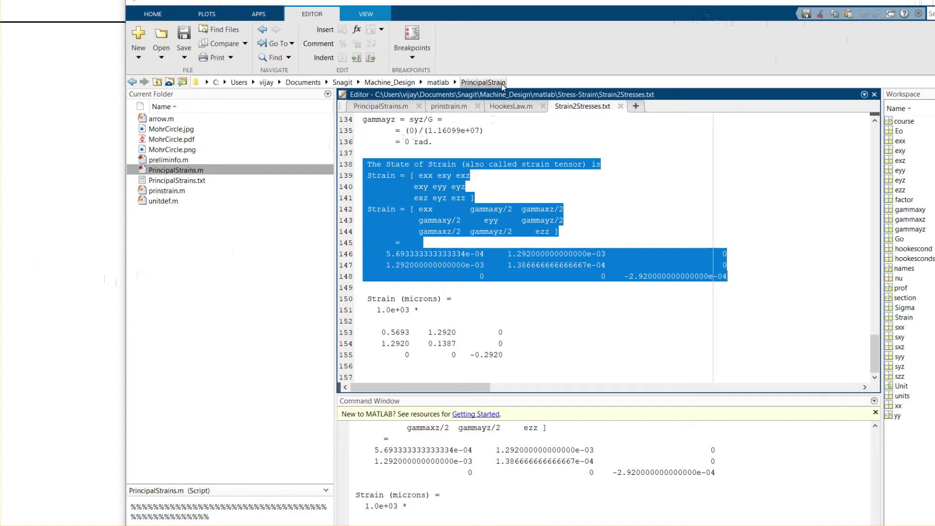
pyautogui.click(395, 108)
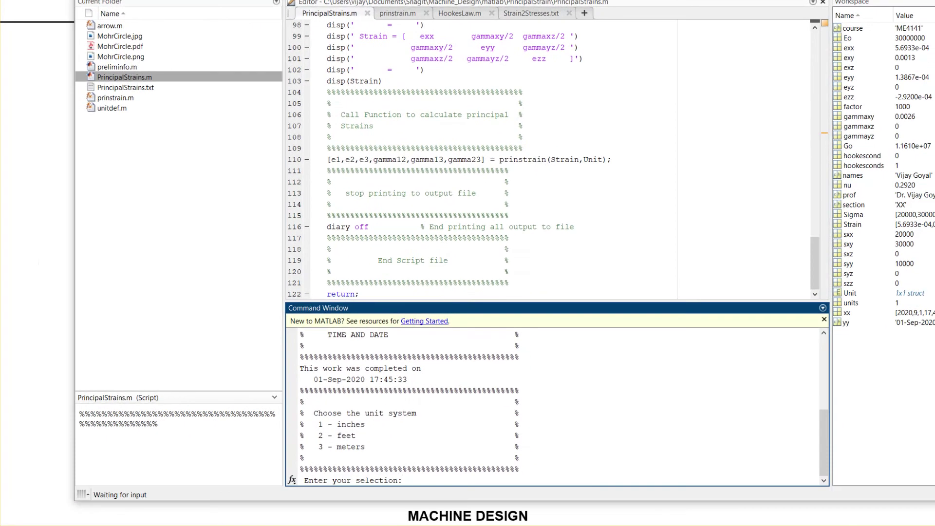
# - Answer the unit prompts with 1 for inches and 2 for ksi
pyautogui.write('1')
pyautogui.press('Return')
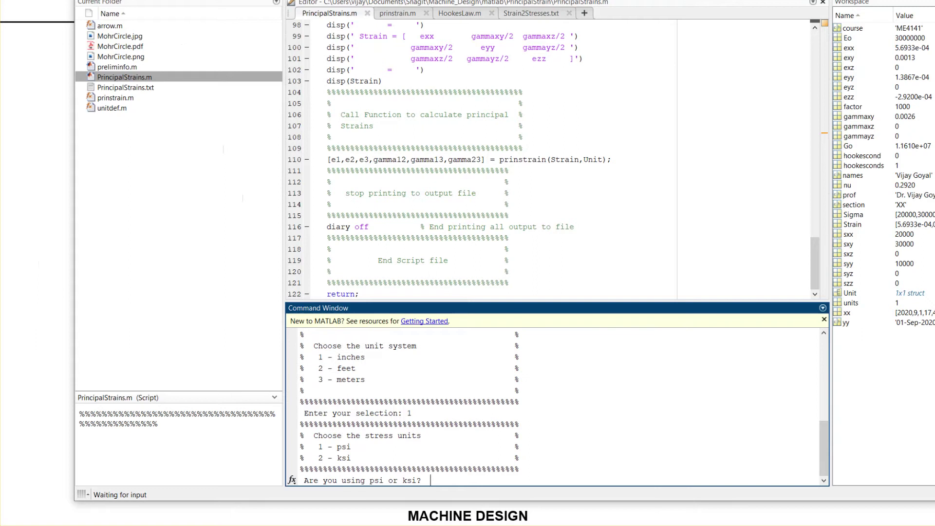
pyautogui.write('2')
pyautogui.press('Return')
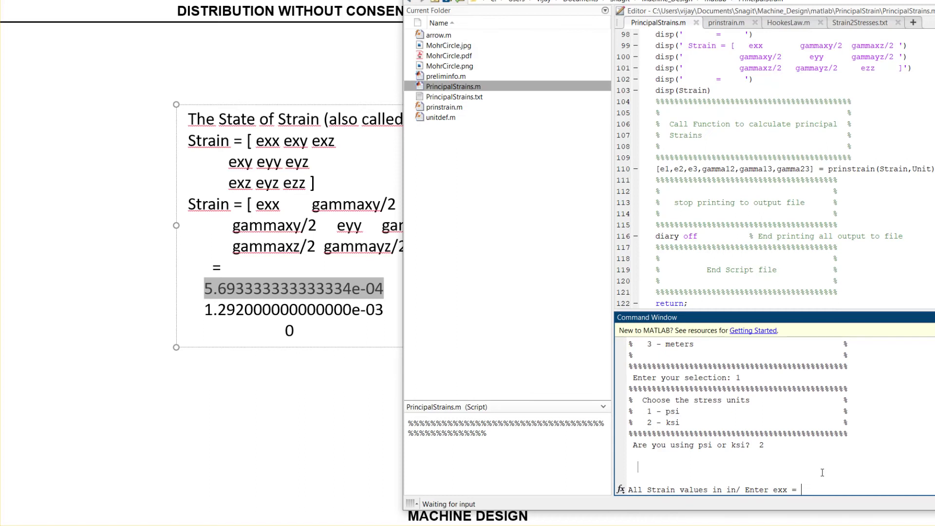
# - Enter strains exx 5.6933e-04, eyy, ezz, exy 1.292e-03, and 0 for exz and eyz
pyautogui.write('5.693333333333334e-04')
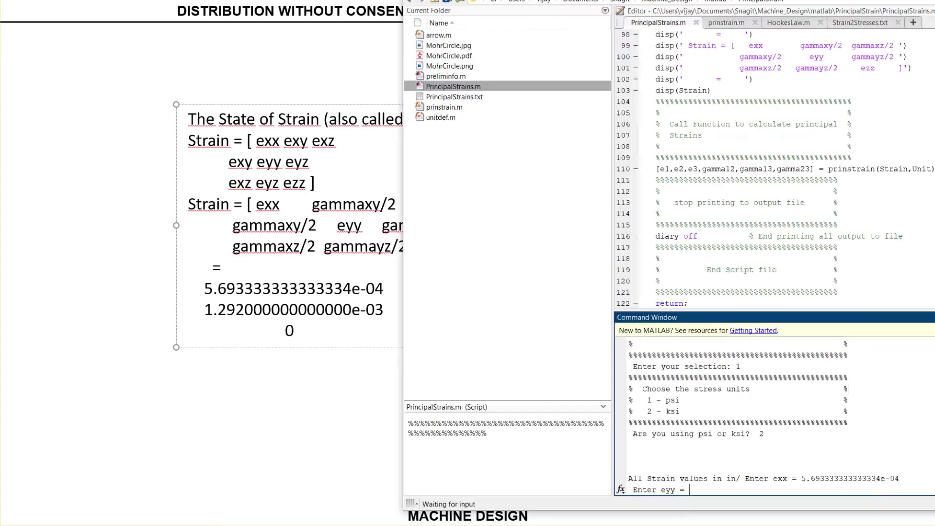
pyautogui.hotkey('ctrl', 'v')
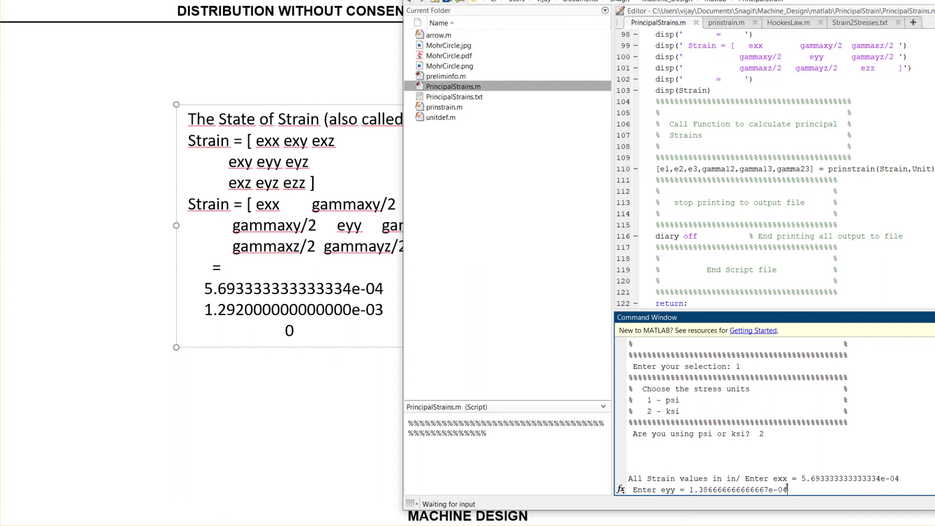
pyautogui.press('Return')
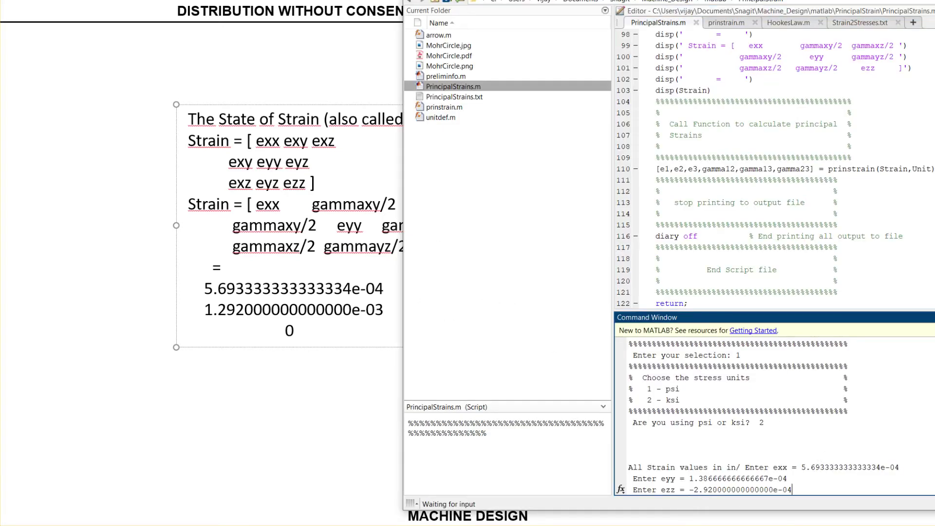
pyautogui.press('Return')
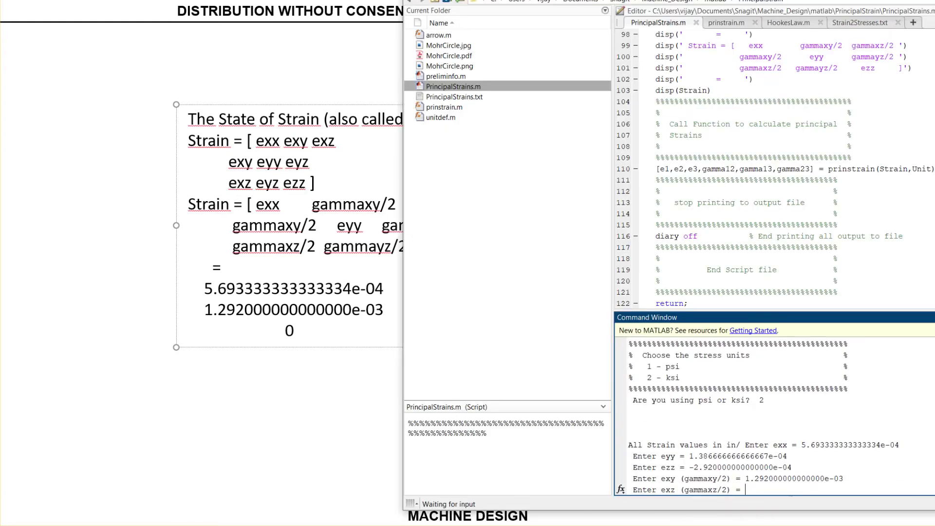
pyautogui.write('0')
pyautogui.press('Return')
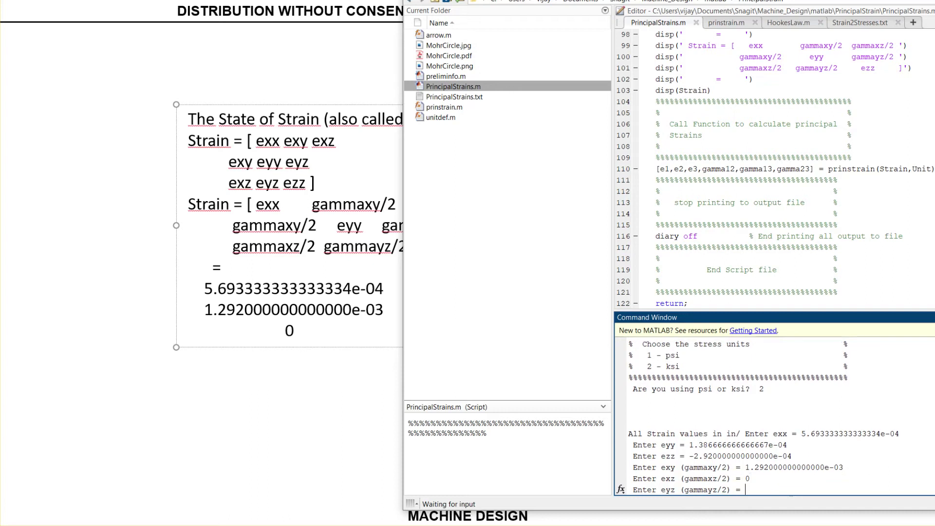
pyautogui.write('0')
pyautogui.press('Return')
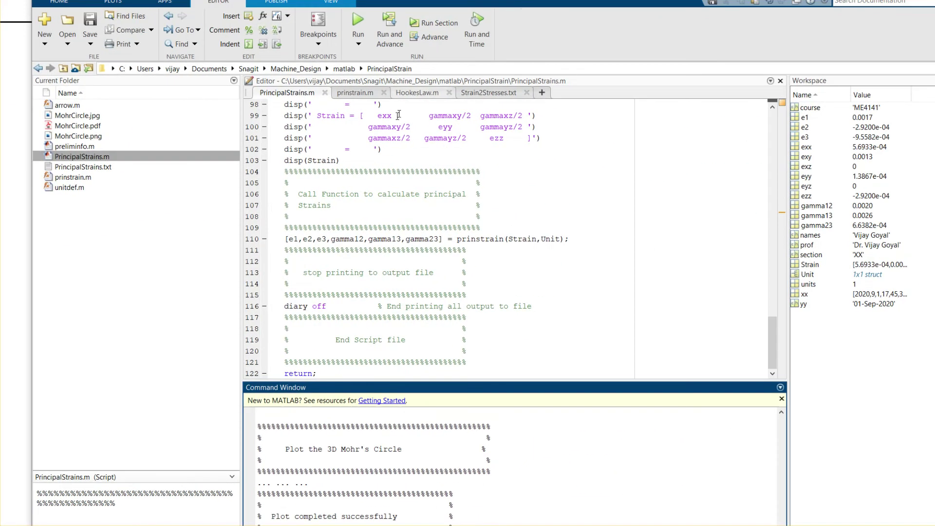
pyautogui.click(84, 171)
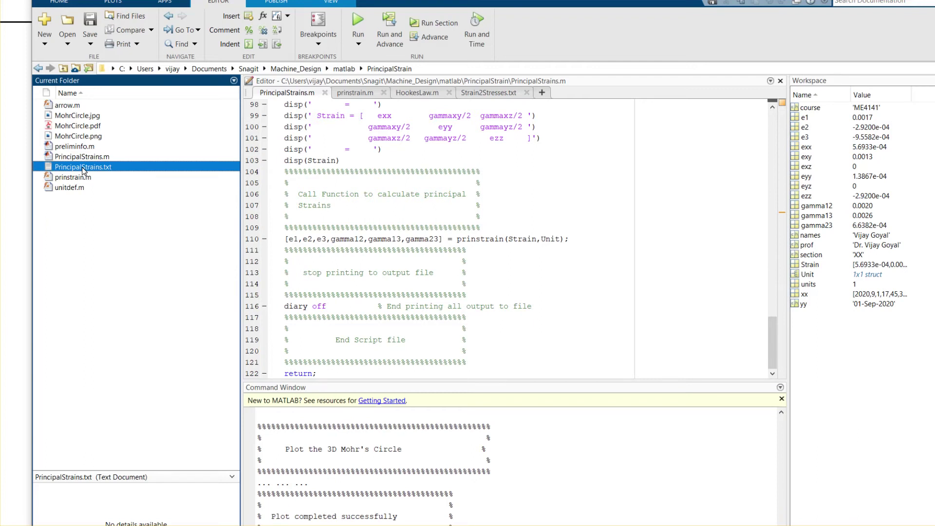
# - Open PrincipalStrains.txt and highlight the strain matrix rows and the 'strain invariant' label
pyautogui.doubleClick(83, 169)
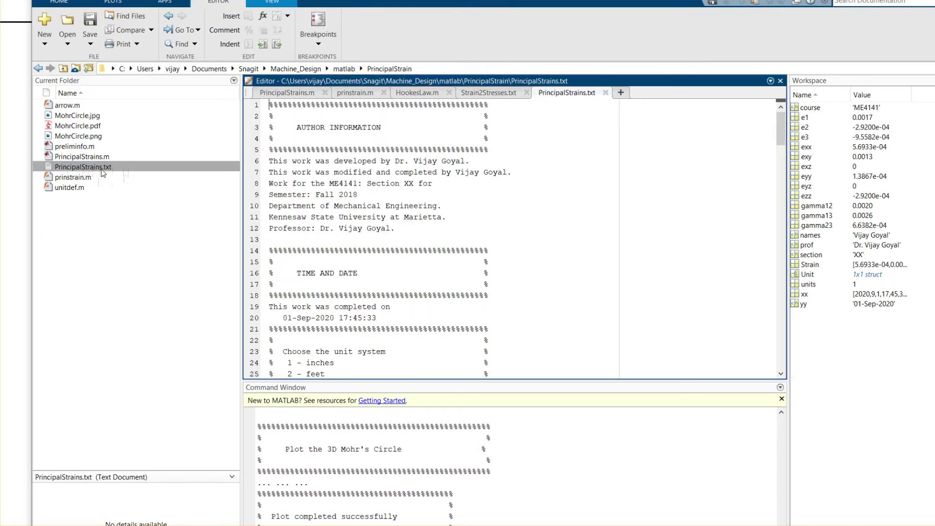
pyautogui.scroll(-3, 504, 179)
pyautogui.scroll(-3, 505, 179)
pyautogui.scroll(-4, 504, 179)
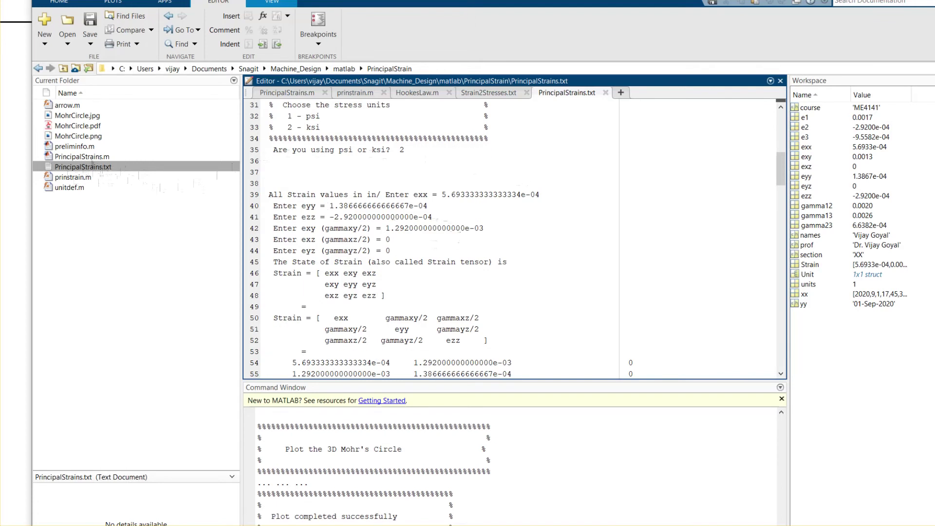
pyautogui.scroll(-3, 512, 239)
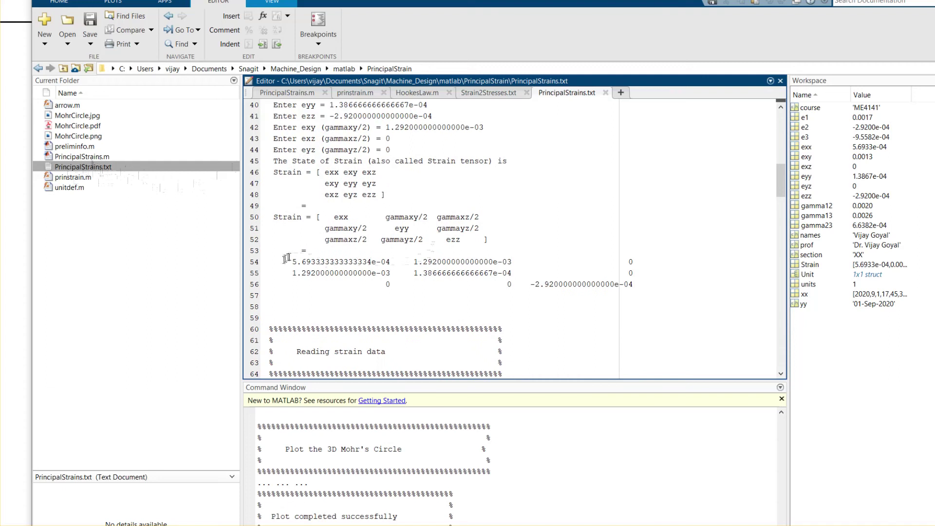
pyautogui.moveTo(283, 261); pyautogui.dragTo(609, 290)
pyautogui.scroll(-6, 610, 290)
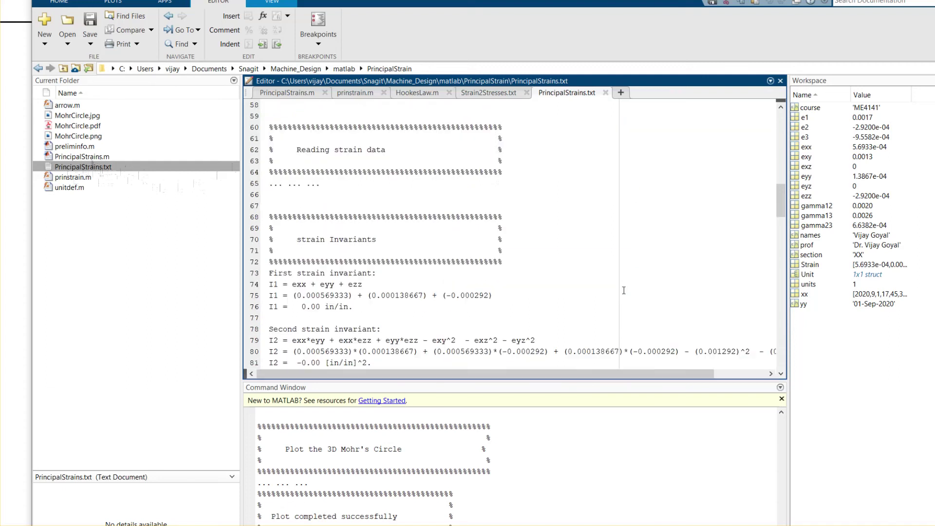
pyautogui.scroll(-1, 609, 290)
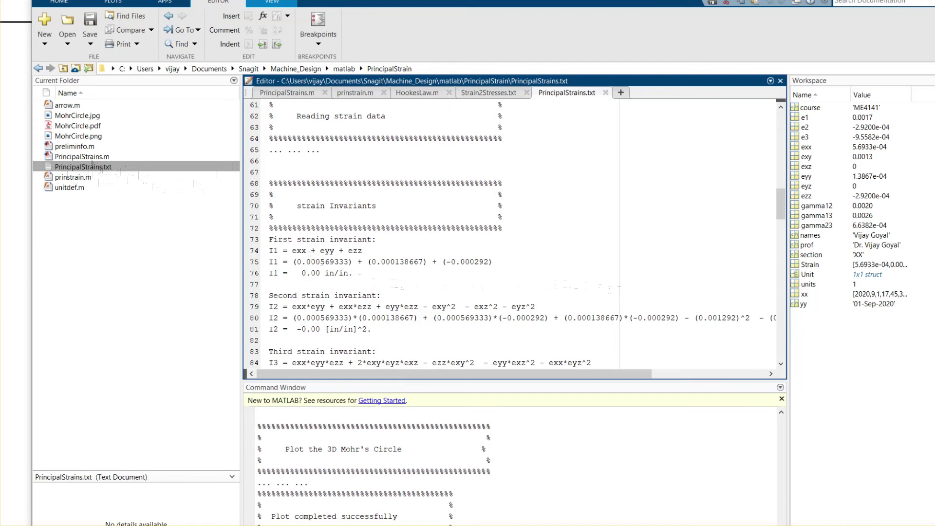
pyautogui.moveTo(298, 240); pyautogui.dragTo(346, 243)
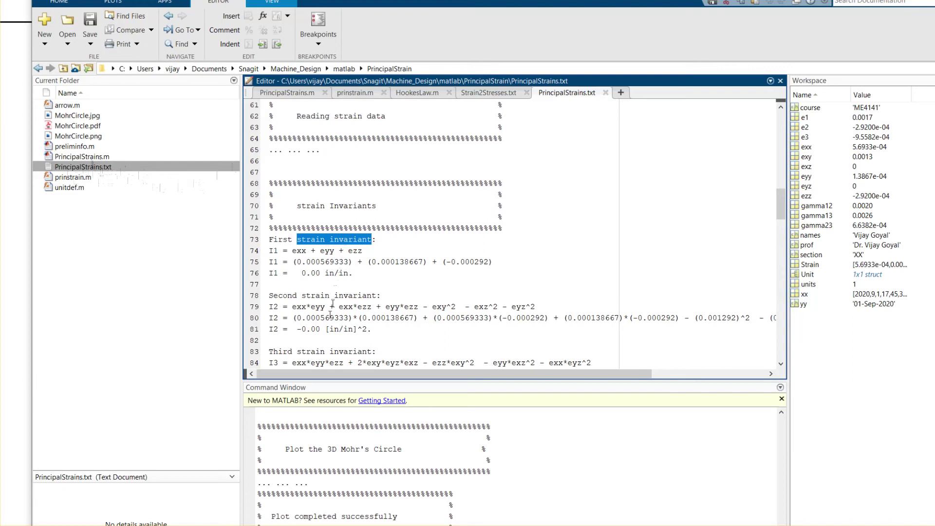
# - Scroll further through the output down to the principal strains e1–e3
pyautogui.scroll(-3, 335, 287)
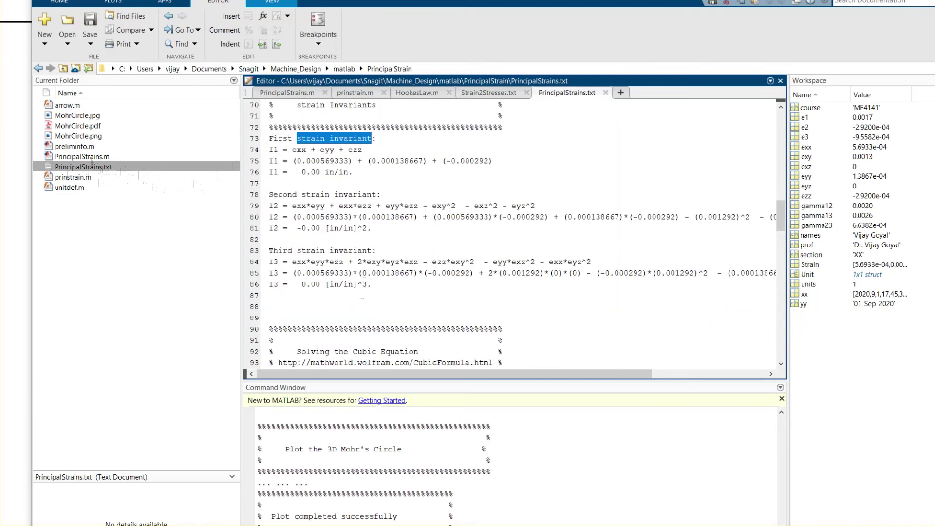
pyautogui.scroll(-5, 363, 290)
pyautogui.scroll(-3, 516, 234)
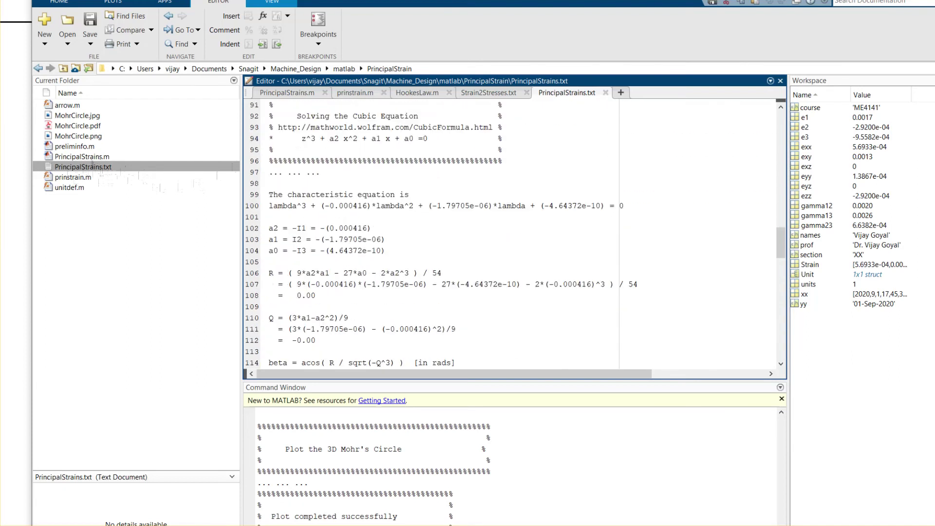
pyautogui.scroll(-1, 516, 233)
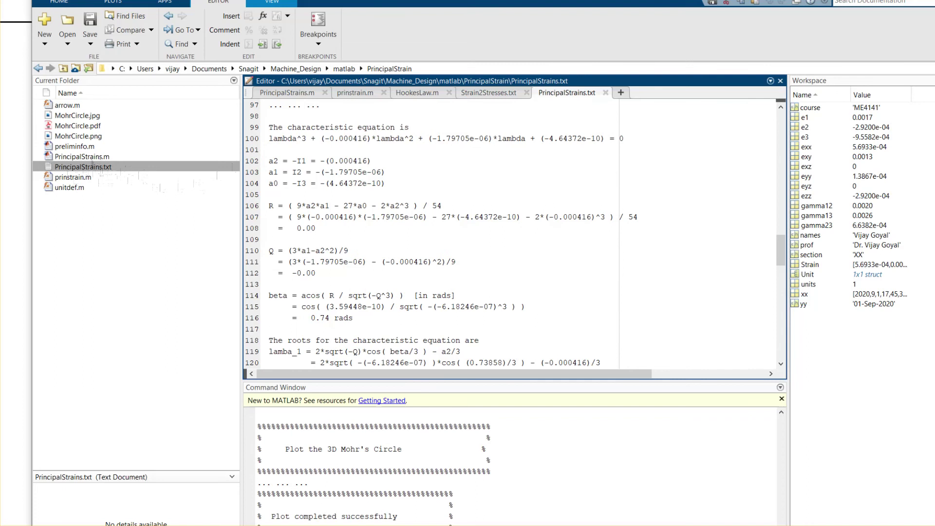
pyautogui.scroll(-1, 516, 234)
pyautogui.scroll(-1, 515, 234)
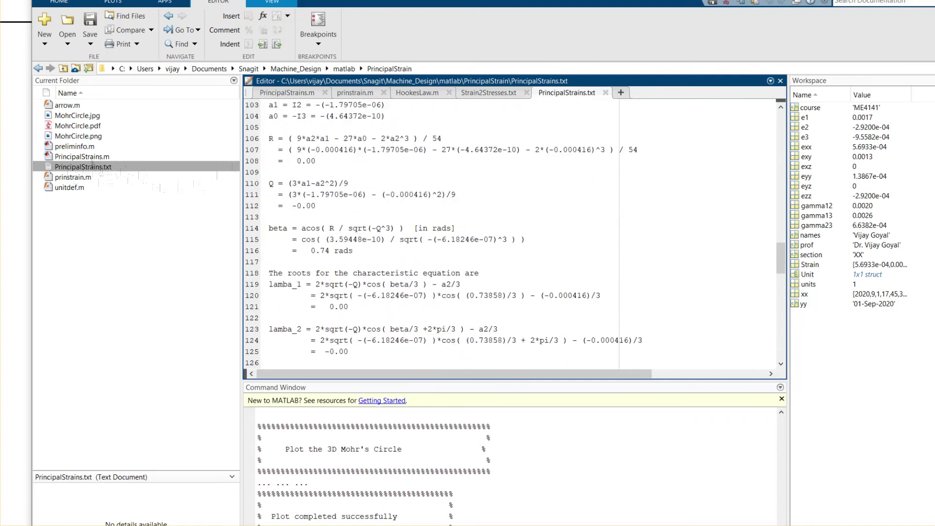
pyautogui.scroll(-2, 516, 234)
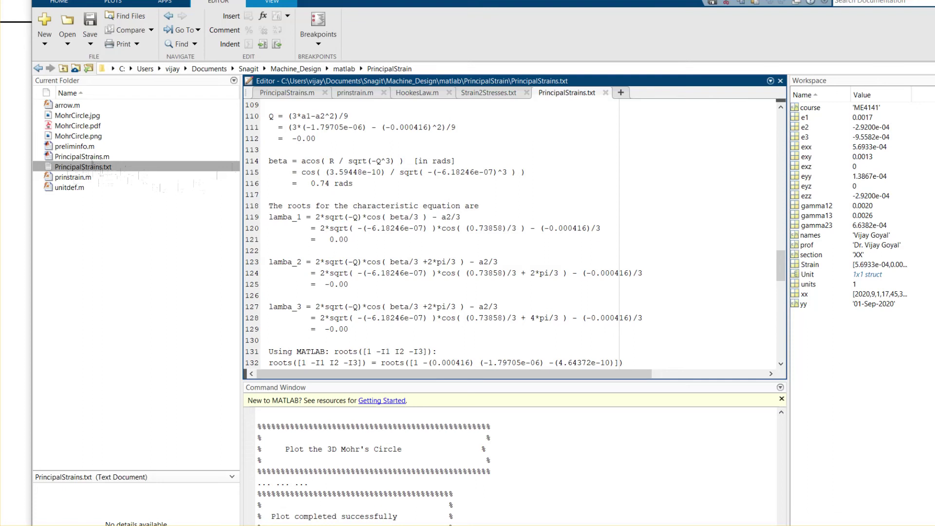
pyautogui.scroll(-2, 516, 234)
pyautogui.scroll(-2, 516, 234)
pyautogui.scroll(-2, 516, 234)
pyautogui.scroll(-1, 516, 234)
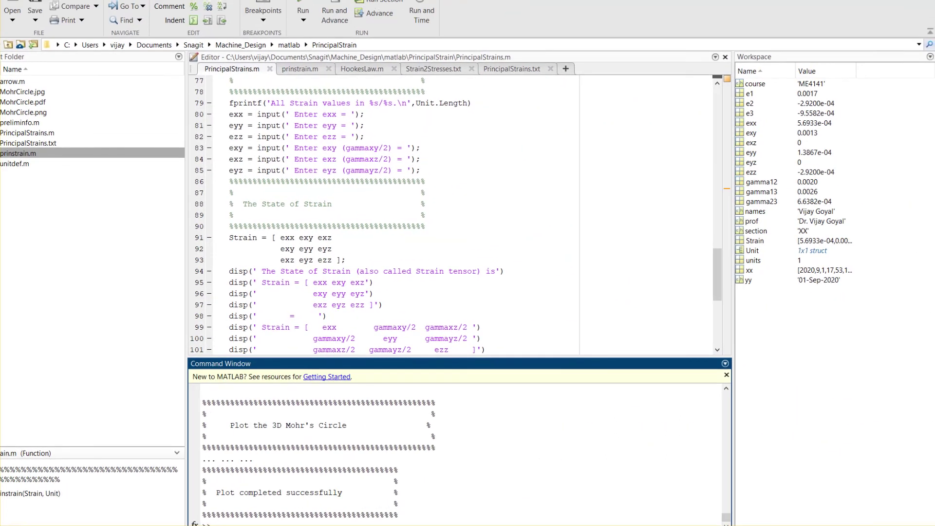
# - Review prinstrain.m's shear-strain and Mohr's circle code, then show the Strain2Stresses.txt strain tensor
pyautogui.click(376, 187)
pyautogui.hotkey('ctrl', 'Tab')
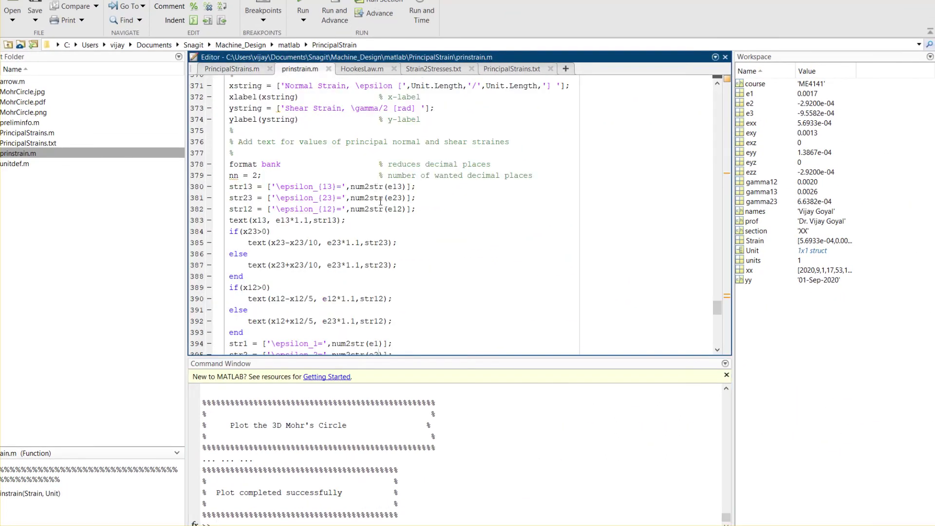
pyautogui.scroll(10, 380, 202)
pyautogui.scroll(7, 380, 202)
pyautogui.scroll(7, 380, 202)
pyautogui.scroll(4, 380, 202)
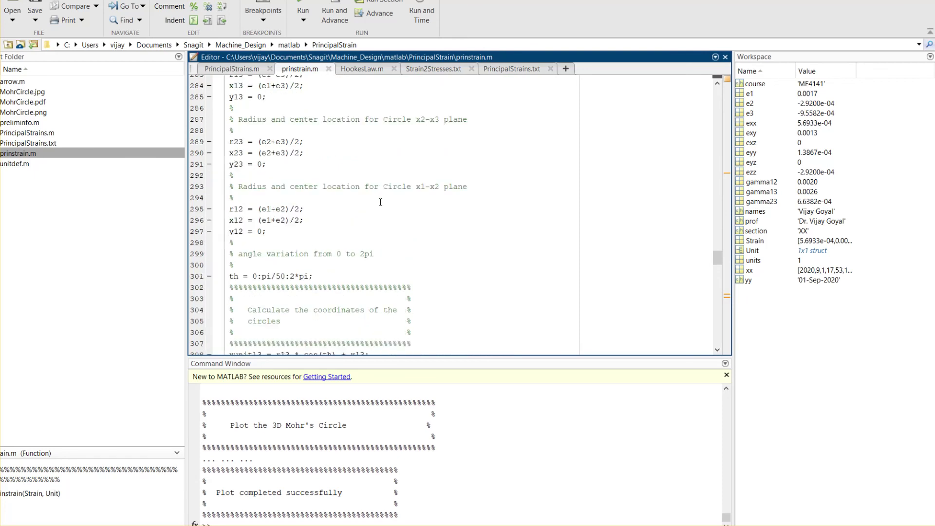
pyautogui.scroll(3, 381, 202)
pyautogui.scroll(3, 380, 202)
pyautogui.scroll(3, 380, 202)
pyautogui.scroll(4, 380, 202)
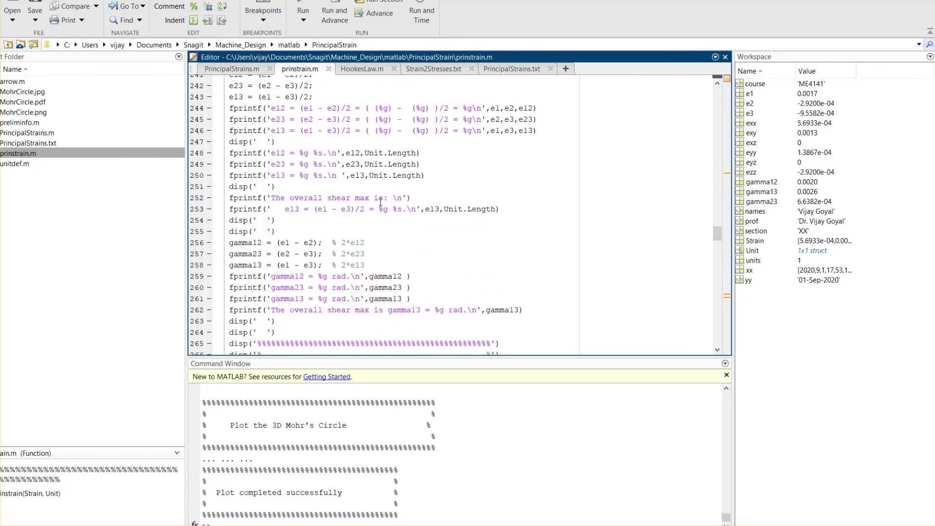
pyautogui.scroll(2, 381, 202)
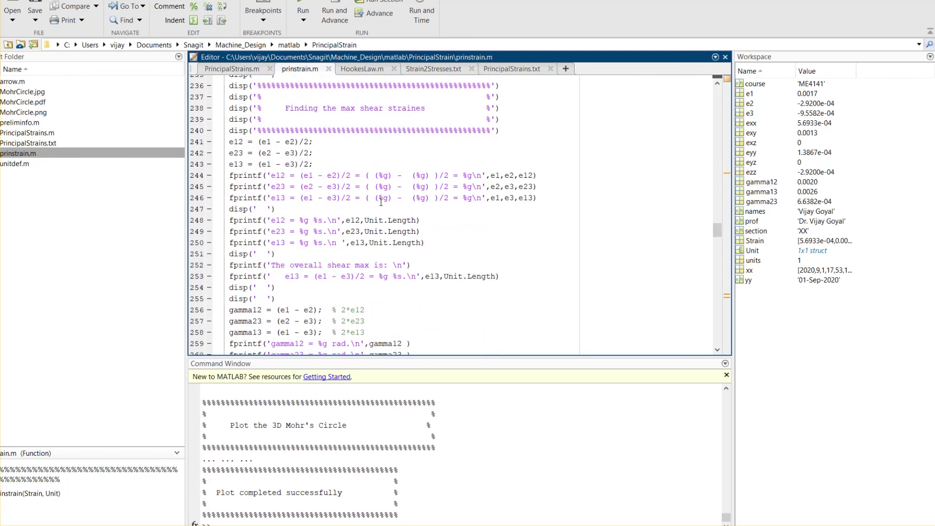
pyautogui.scroll(2, 380, 202)
pyautogui.scroll(3, 380, 202)
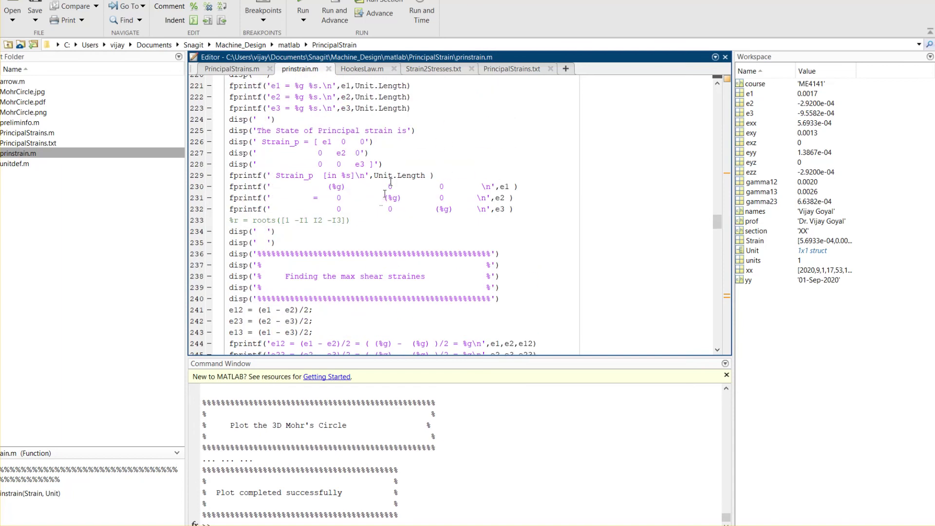
pyautogui.click(445, 69)
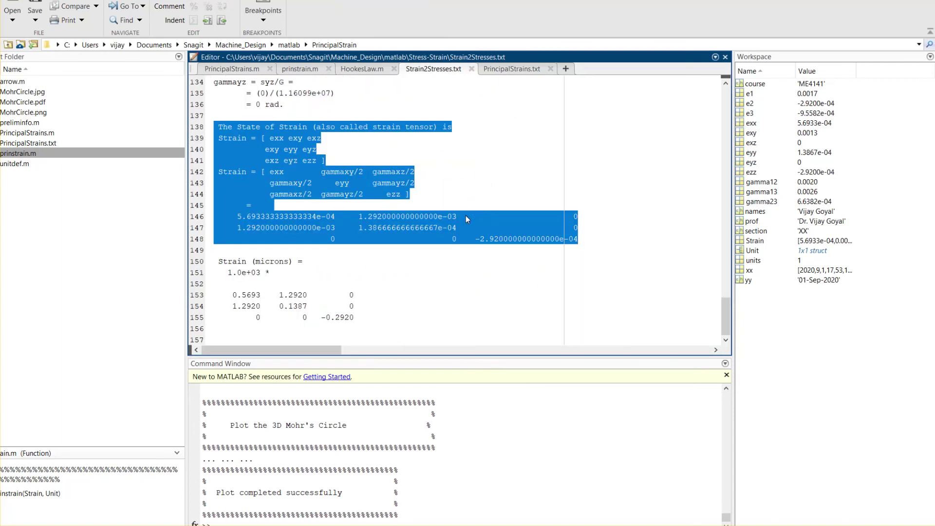
pyautogui.click(460, 274)
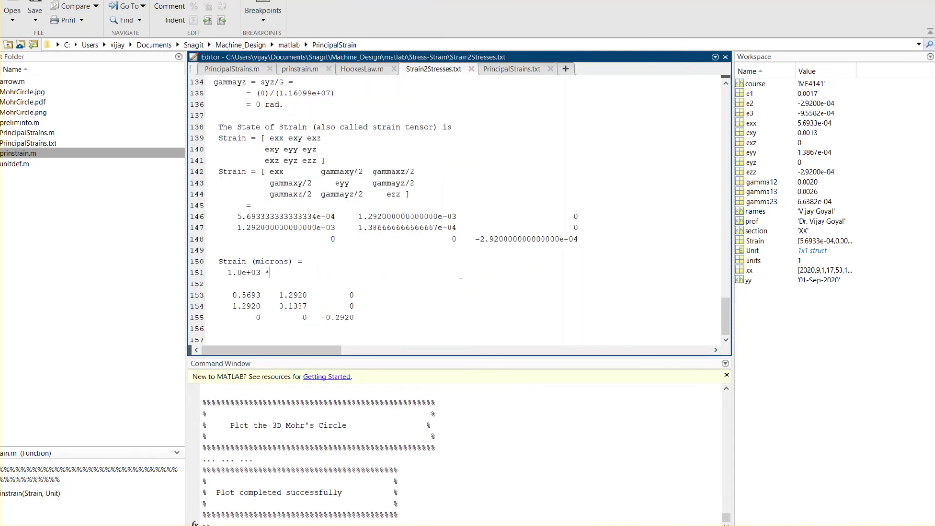
# - Show PrincipalStrains.txt and highlight the third strain invariant value
pyautogui.click(520, 69)
pyautogui.scroll(-12, 438, 214)
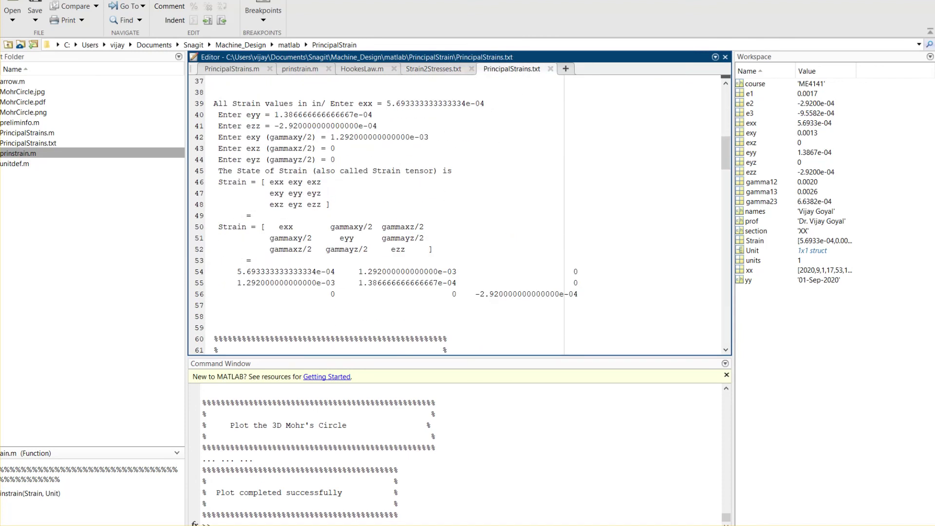
pyautogui.scroll(-12, 438, 215)
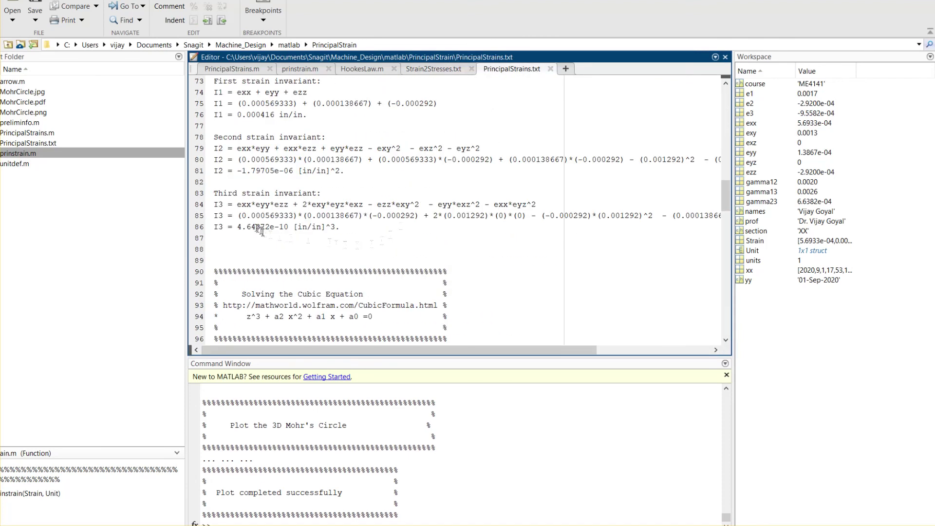
pyautogui.moveTo(239, 229); pyautogui.dragTo(259, 229)
# - Scroll to the max shear strains and highlight the overall maximum 0.00261964
pyautogui.scroll(-7, 259, 234)
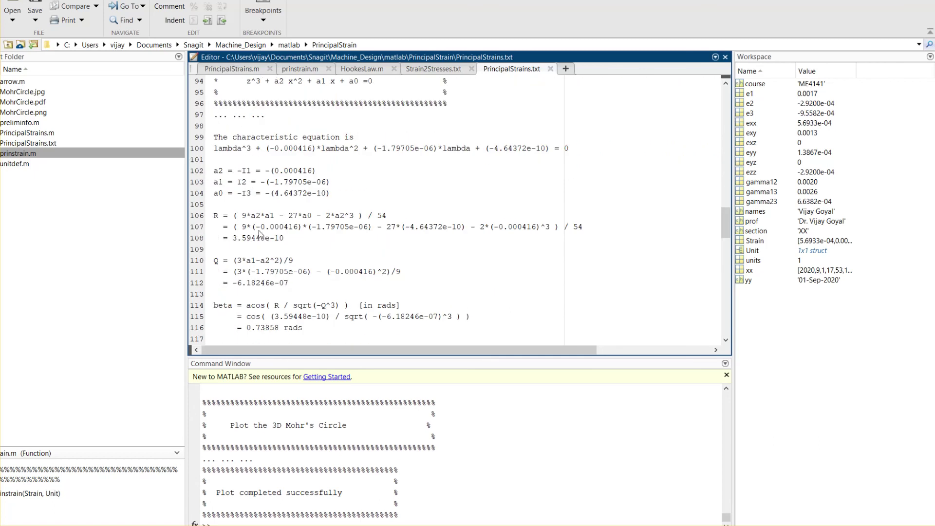
pyautogui.scroll(-3, 259, 234)
pyautogui.scroll(-7, 259, 234)
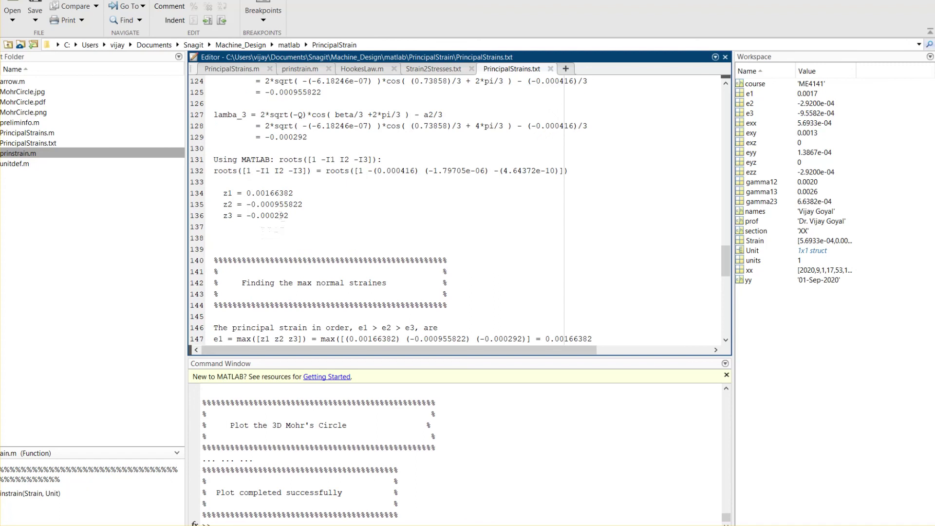
pyautogui.scroll(-2, 271, 231)
pyautogui.scroll(-2, 271, 231)
pyautogui.scroll(-1, 271, 231)
pyautogui.scroll(-3, 273, 195)
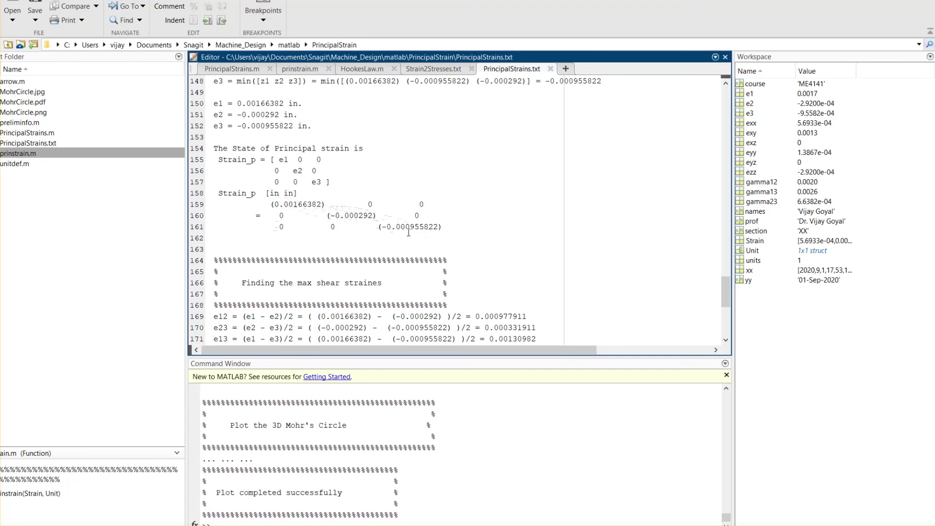
pyautogui.scroll(-4, 409, 232)
pyautogui.scroll(-3, 408, 233)
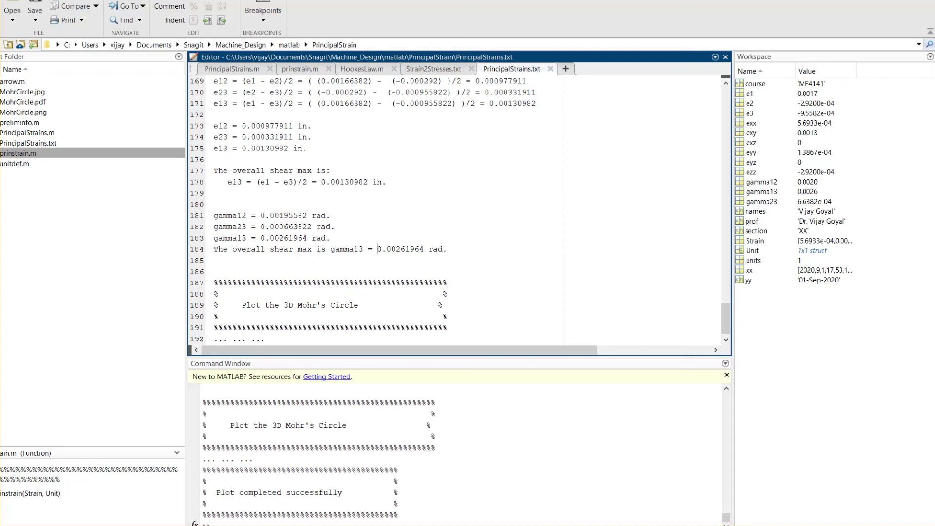
pyautogui.moveTo(378, 249); pyautogui.dragTo(425, 248)
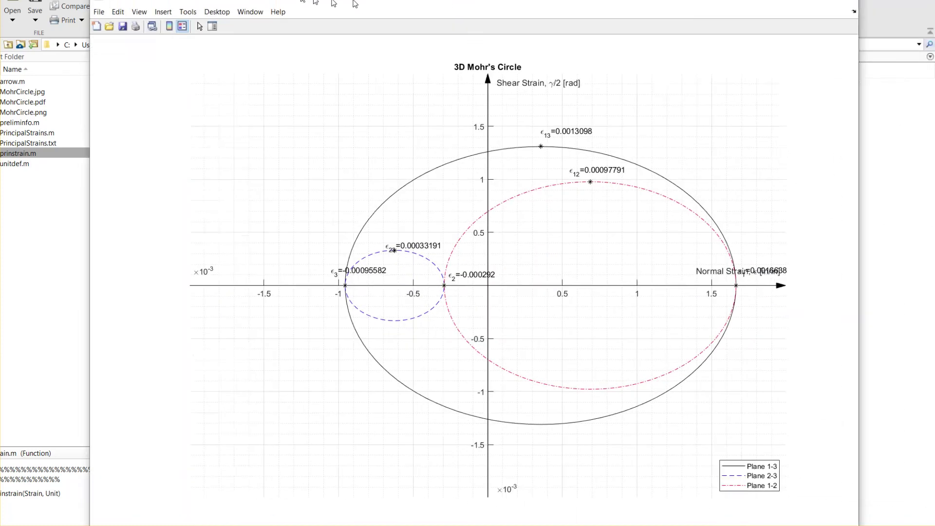